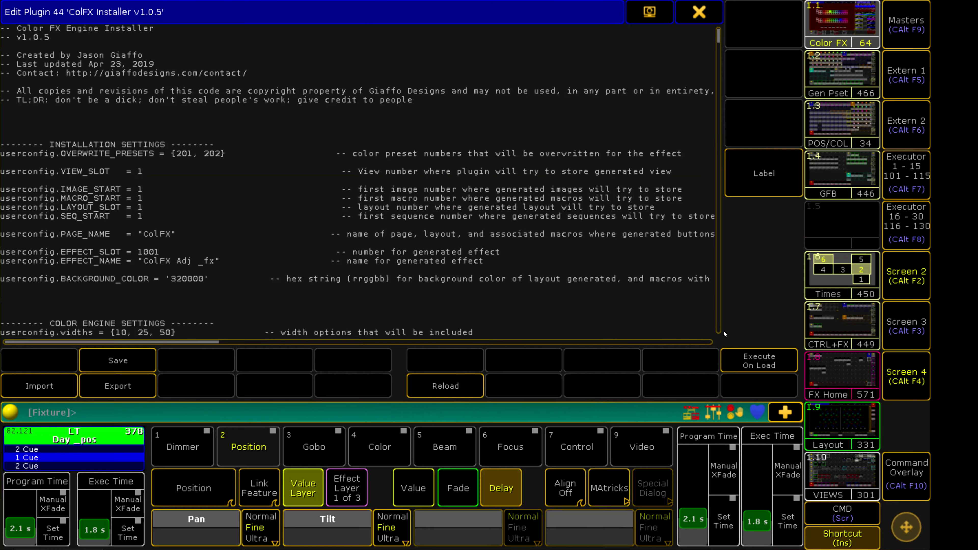
- Add preset 203 to the OVERWRITE_PRESETS list in the plugin's installation settings
key(Insert)
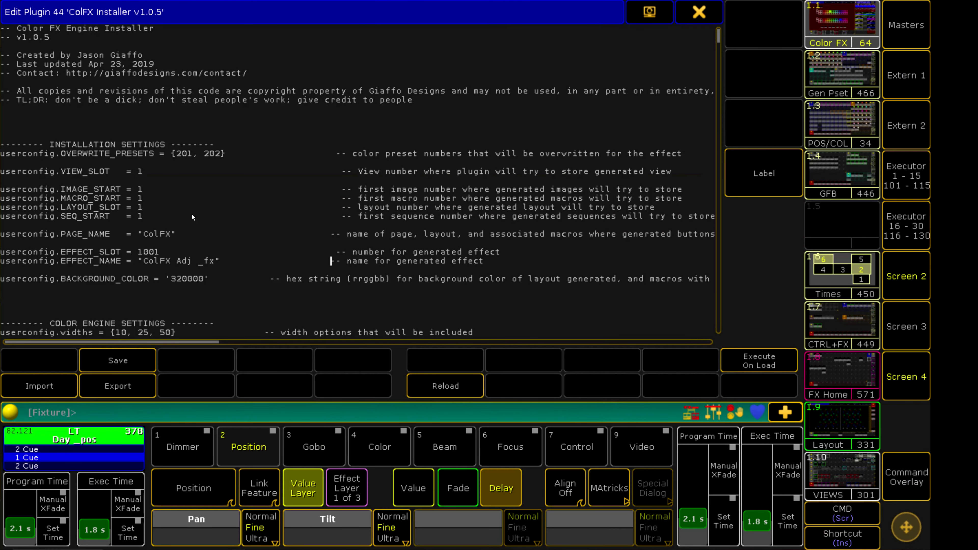
scroll(190, 215, down, 4)
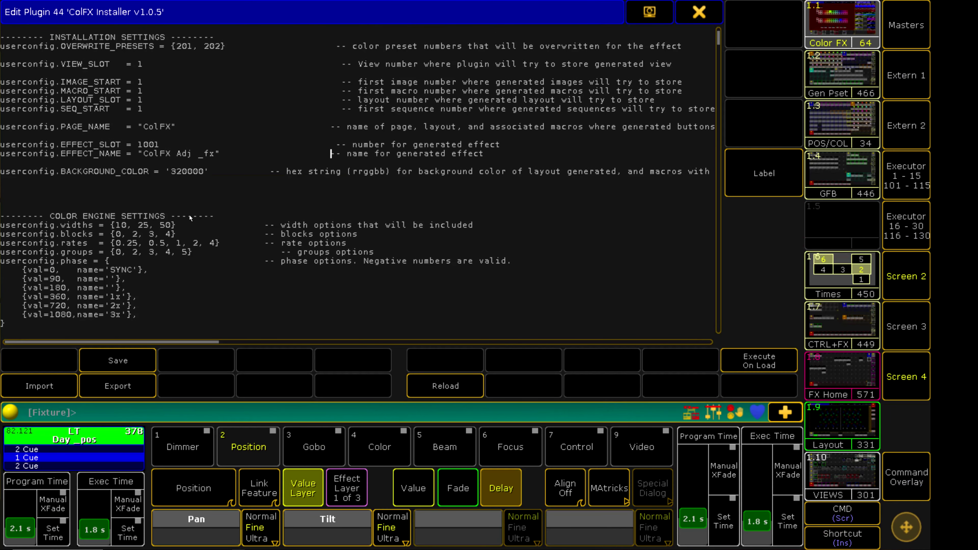
drag(54, 37, 113, 37)
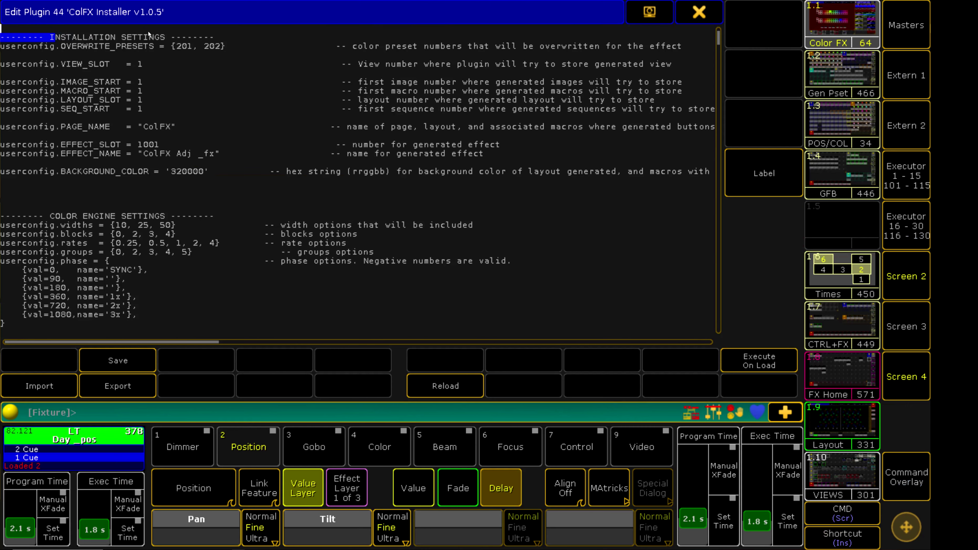
drag(55, 216, 156, 217)
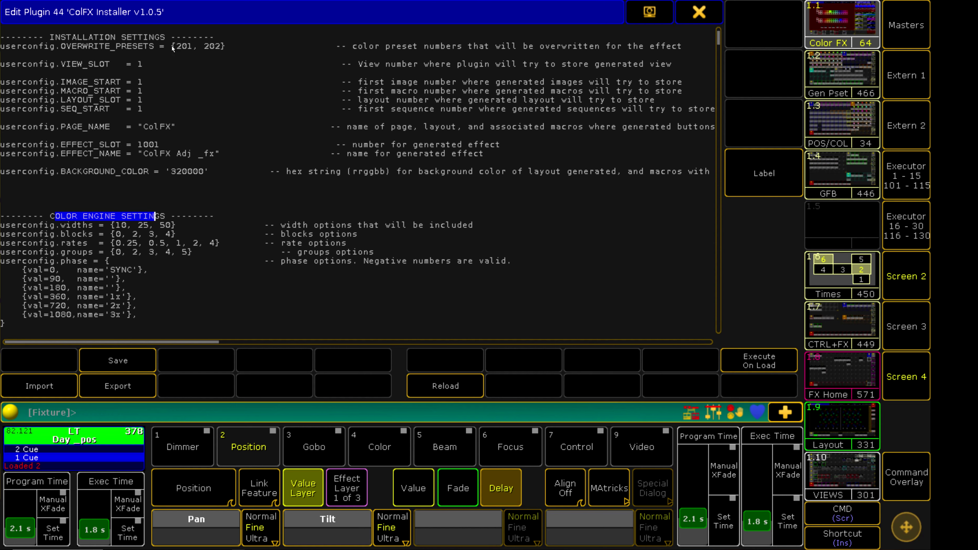
drag(177, 48, 193, 49)
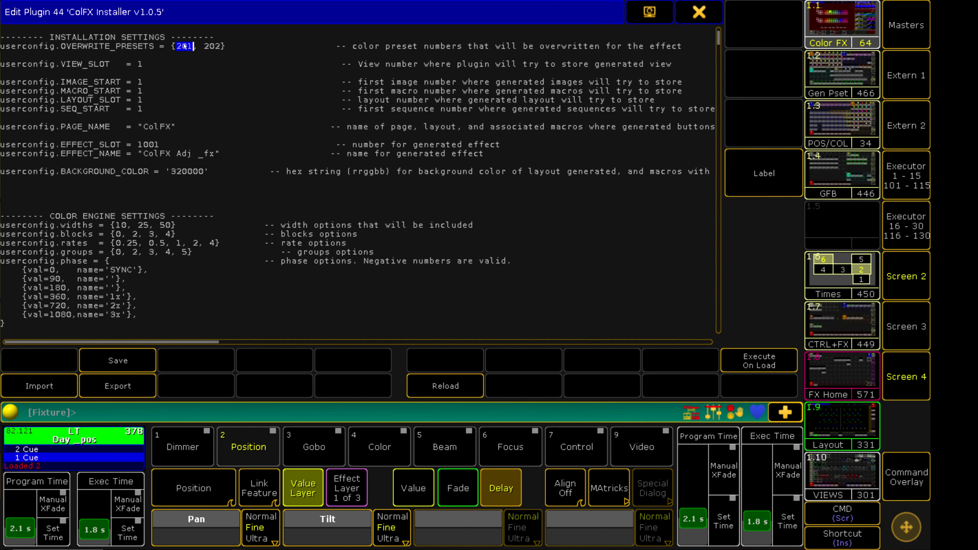
click(223, 47)
text(, )
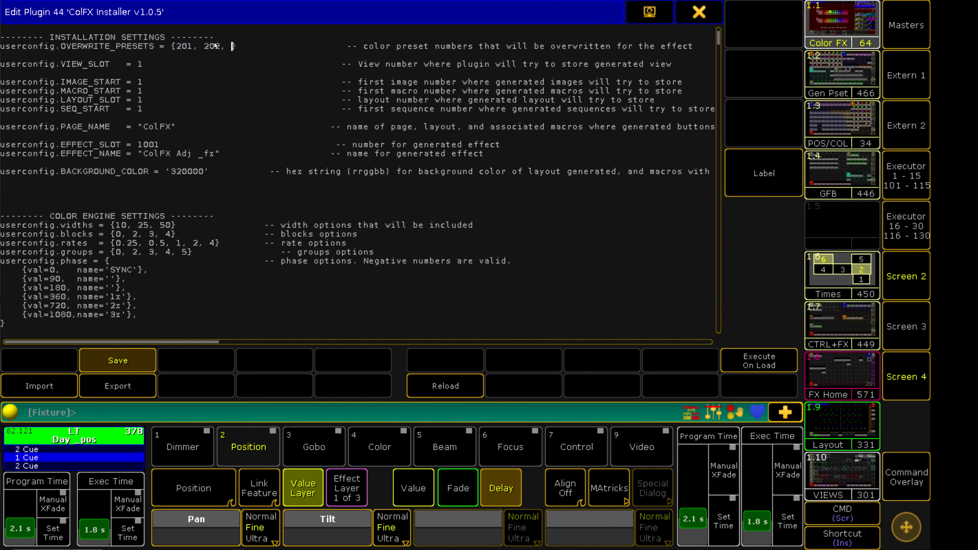
text(203)
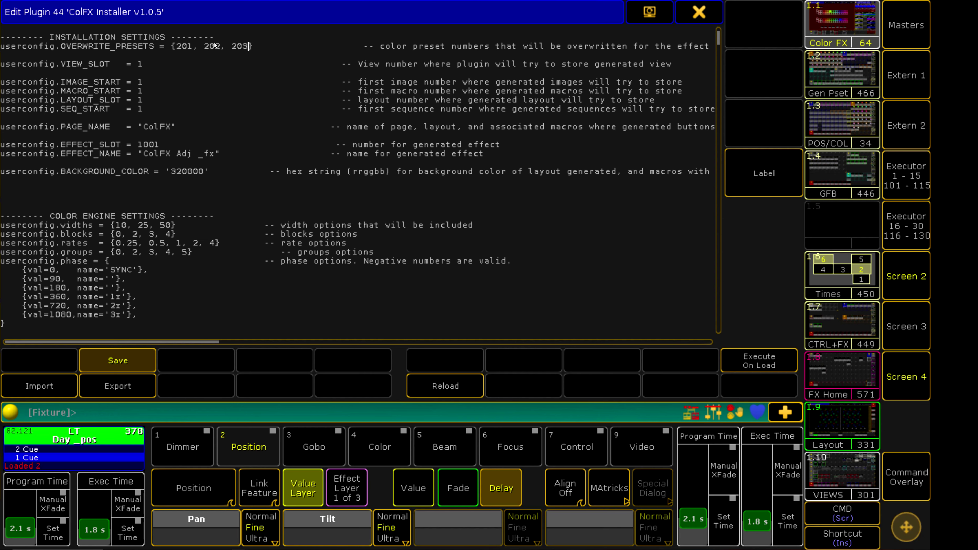
- Examine the overwrite preset list and the view, image, macro, layout and sequence start slots in the installation settings
drag(194, 46, 248, 46)
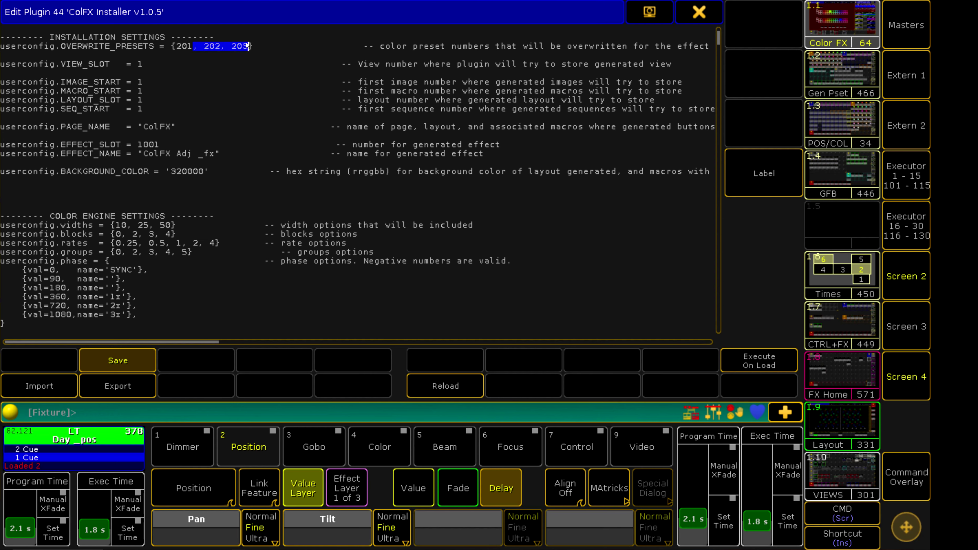
click(225, 55)
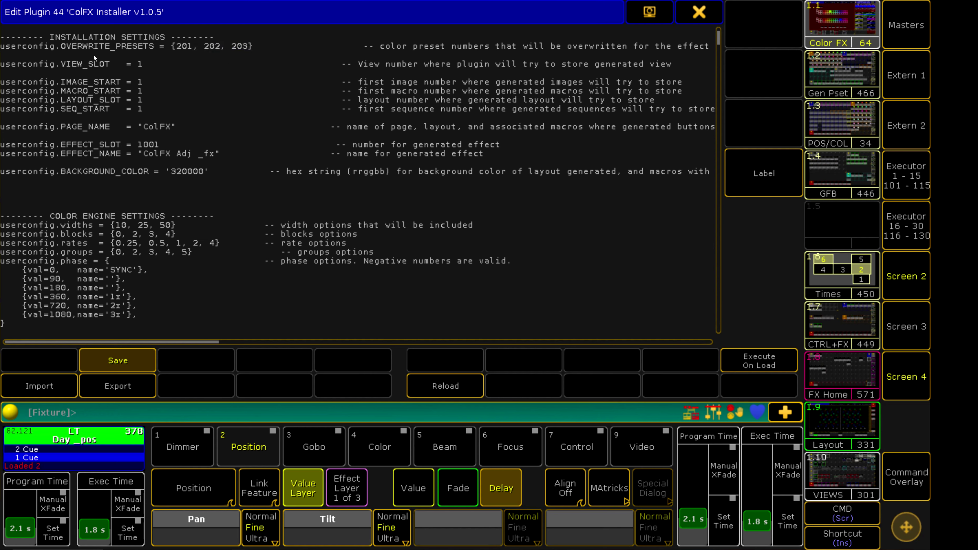
drag(142, 64, 140, 110)
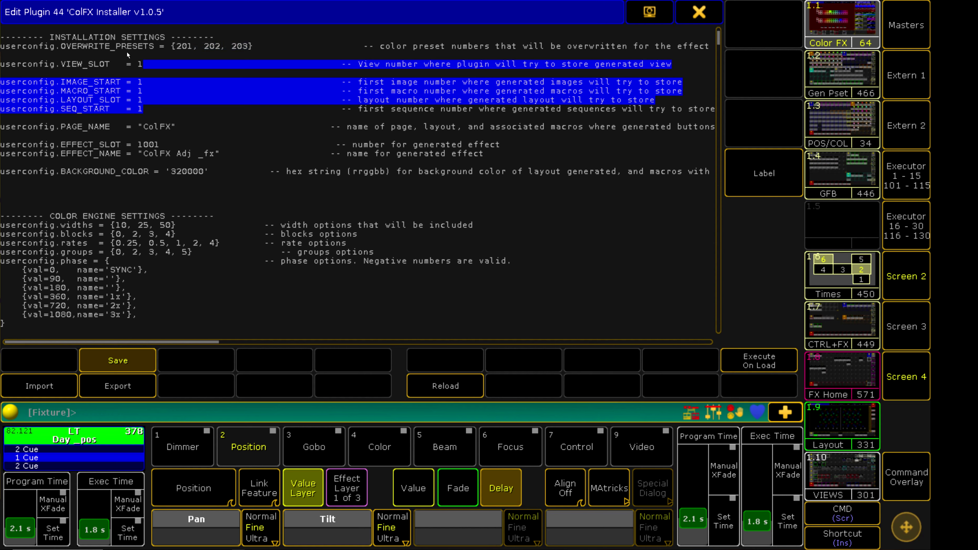
drag(176, 47, 364, 46)
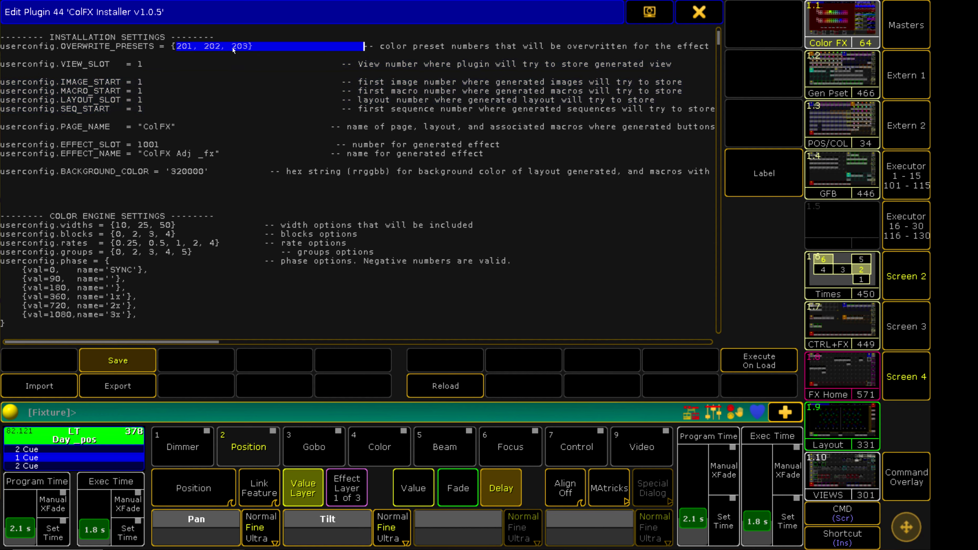
drag(66, 47, 149, 48)
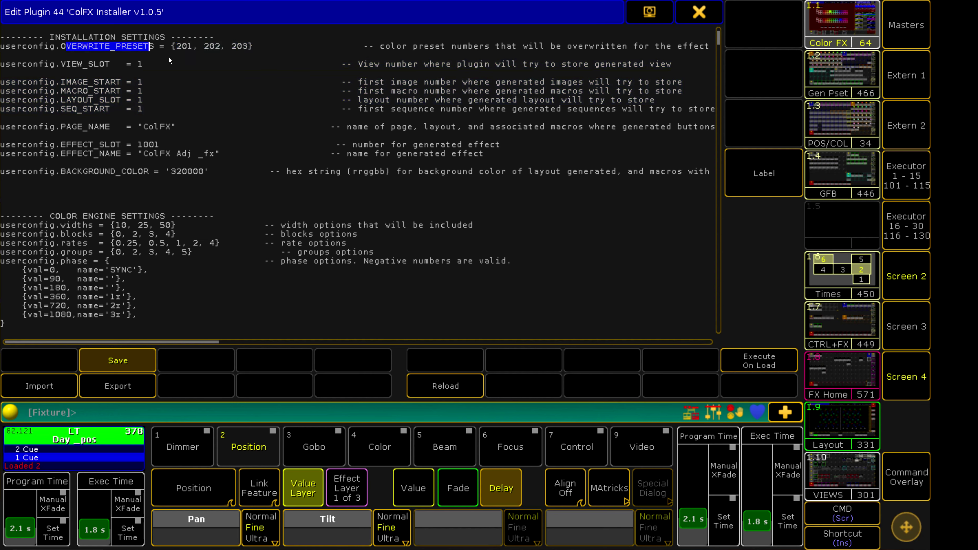
drag(2, 82, 136, 117)
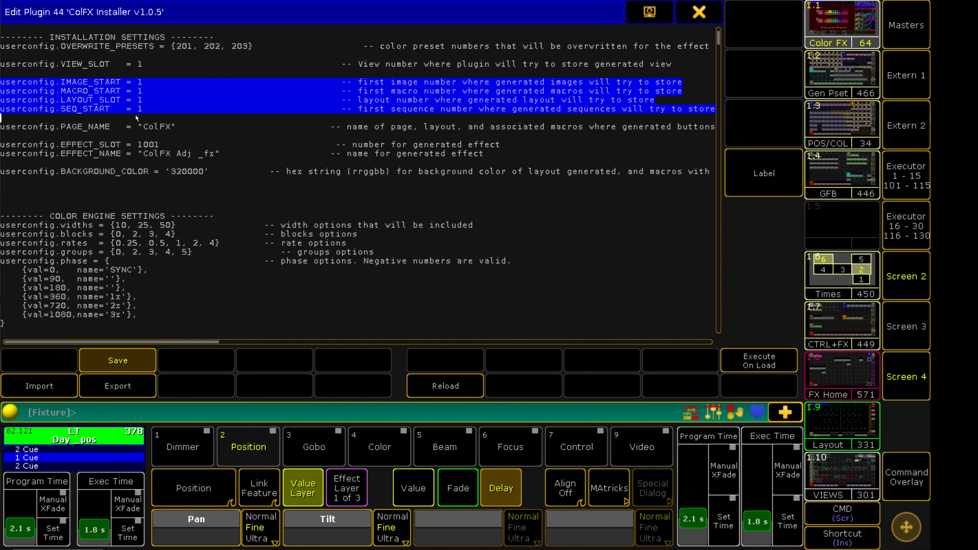
click(82, 91)
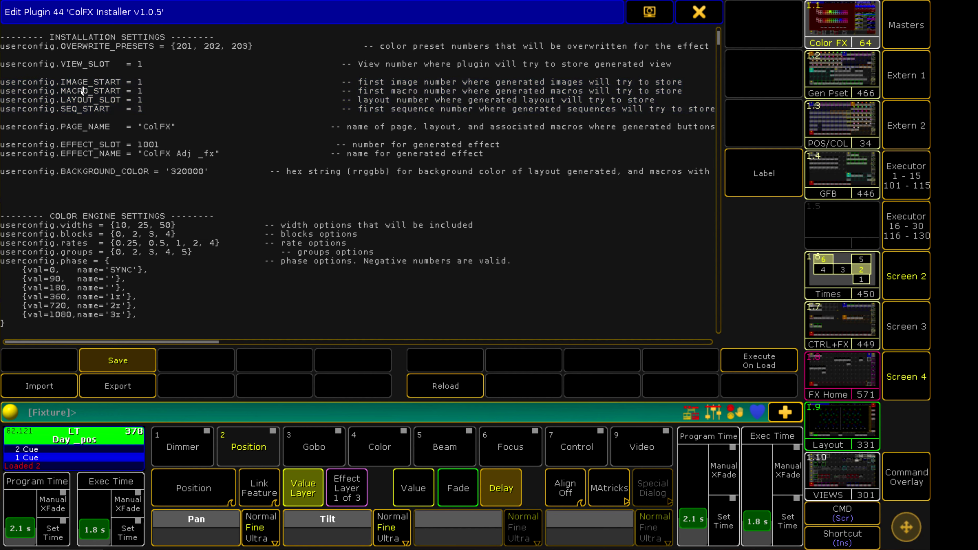
drag(138, 64, 141, 110)
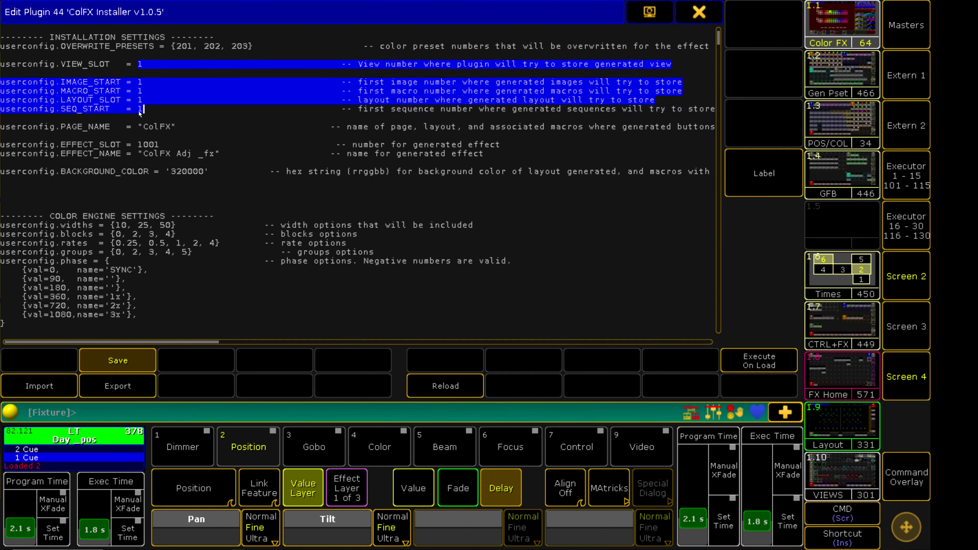
click(139, 97)
double_click(141, 92)
click(140, 93)
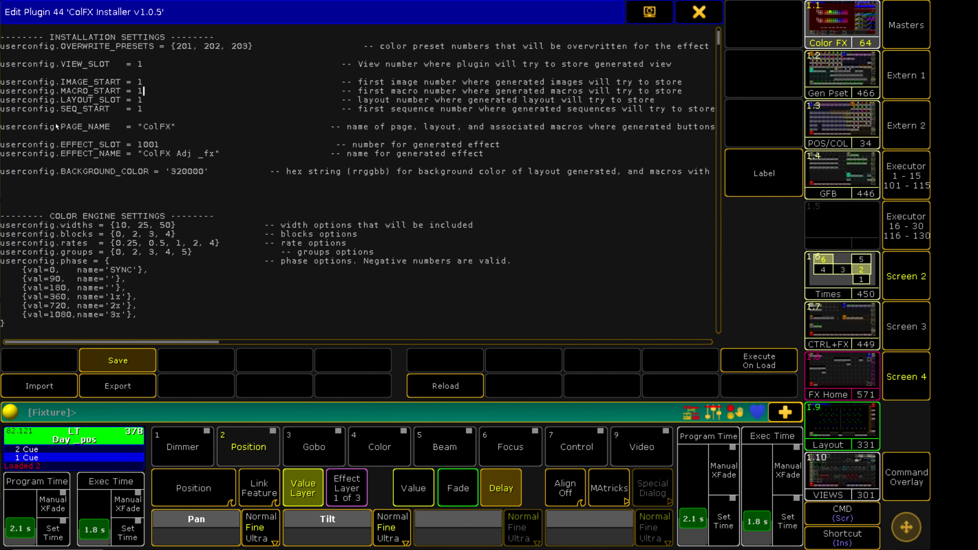
- Examine the page name, effect slot, effect name and background color entries in the installation settings
drag(73, 128, 105, 127)
double_click(139, 126)
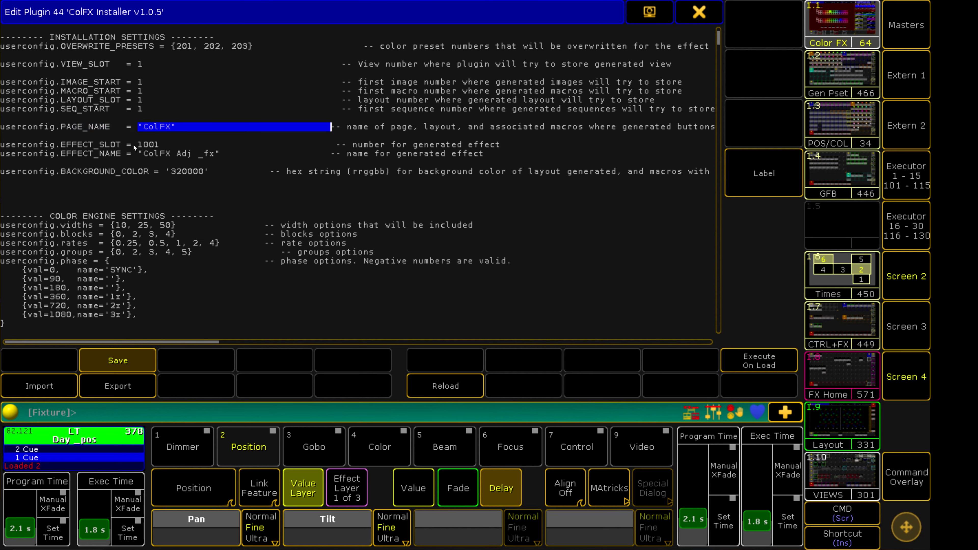
drag(133, 144, 153, 145)
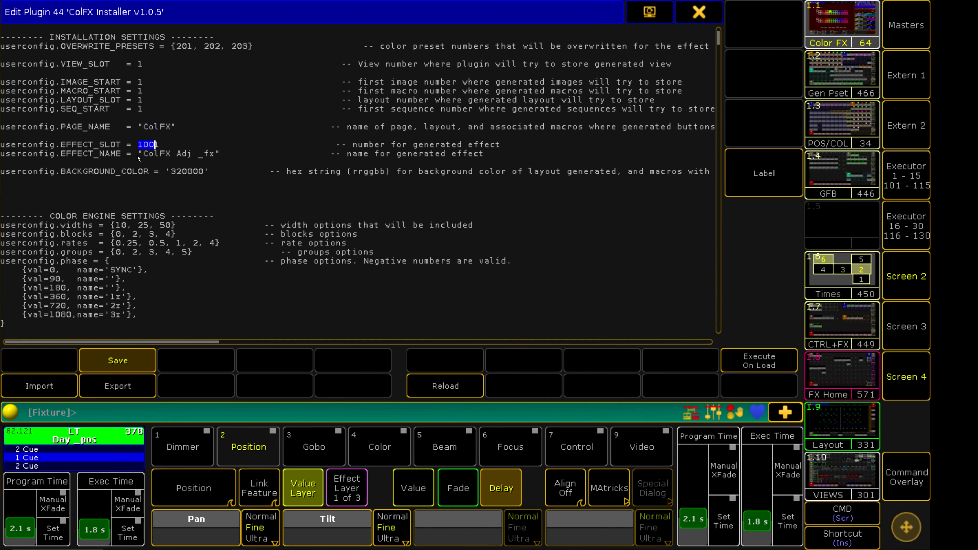
click(182, 155)
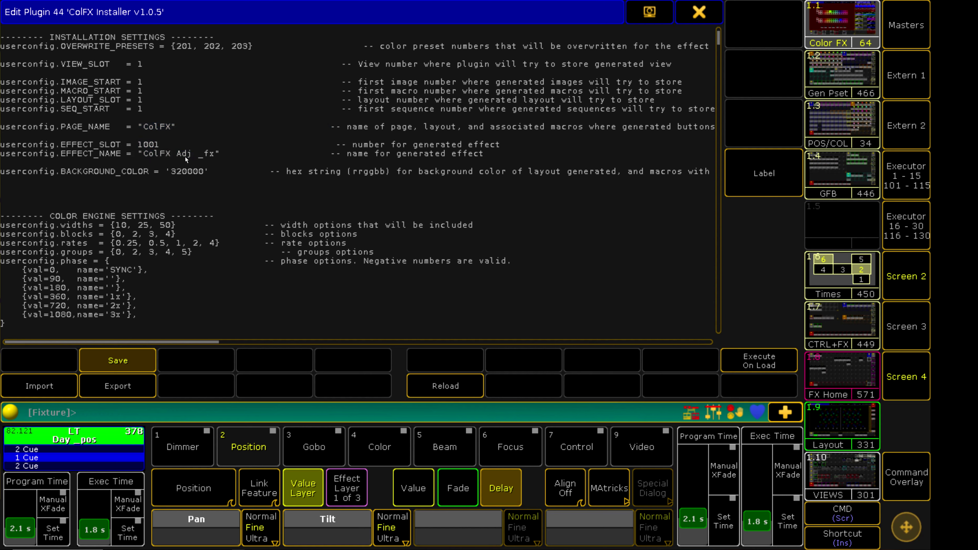
drag(142, 154, 216, 155)
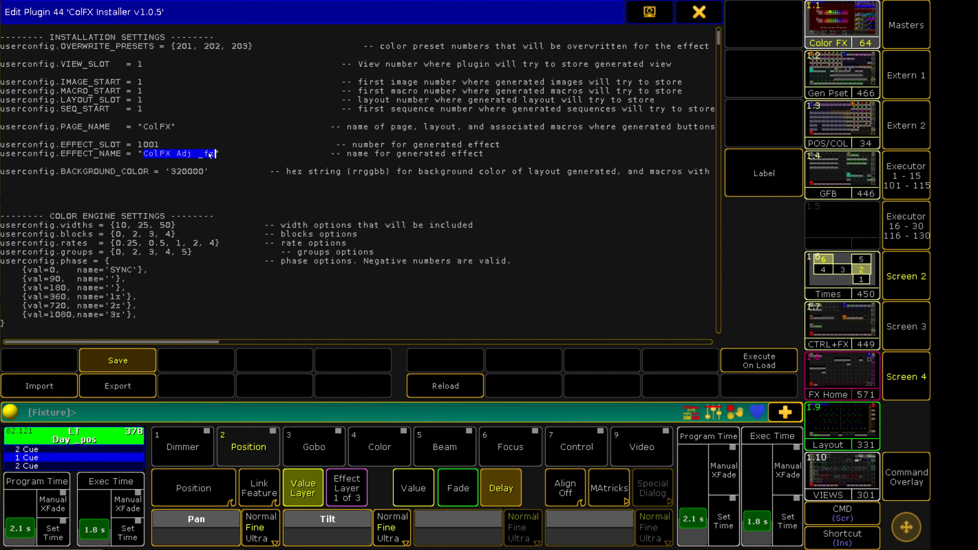
click(202, 158)
click(208, 155)
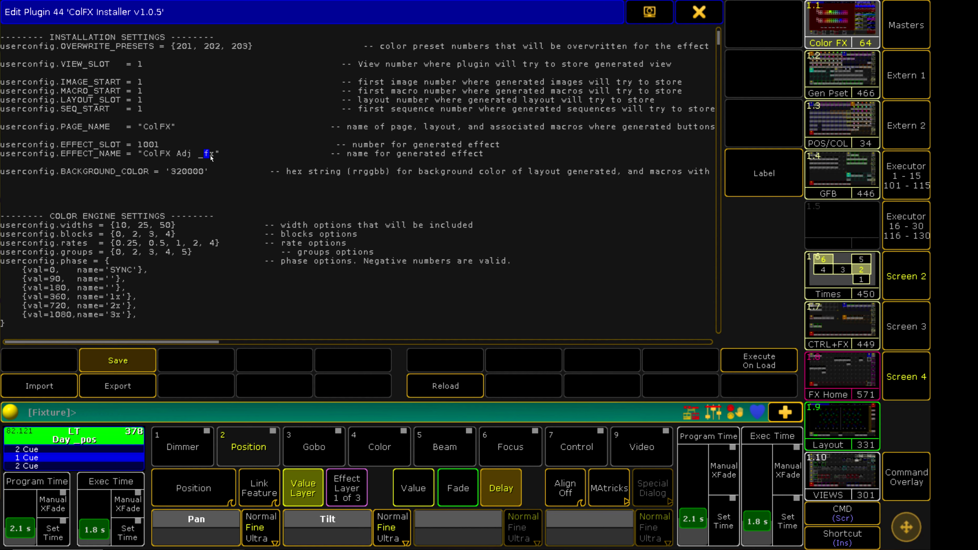
key(BackSpace)
text(_)
click(155, 154)
drag(142, 153, 215, 154)
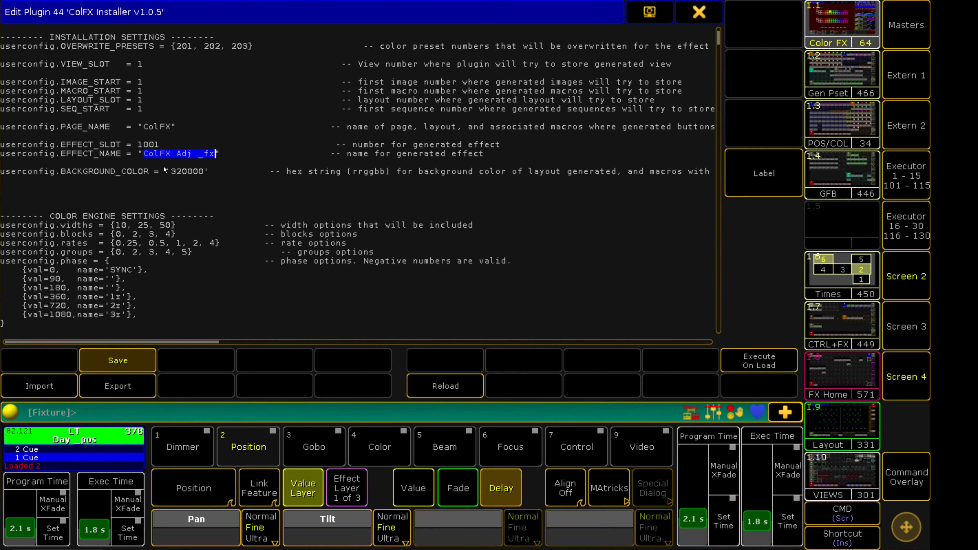
click(208, 174)
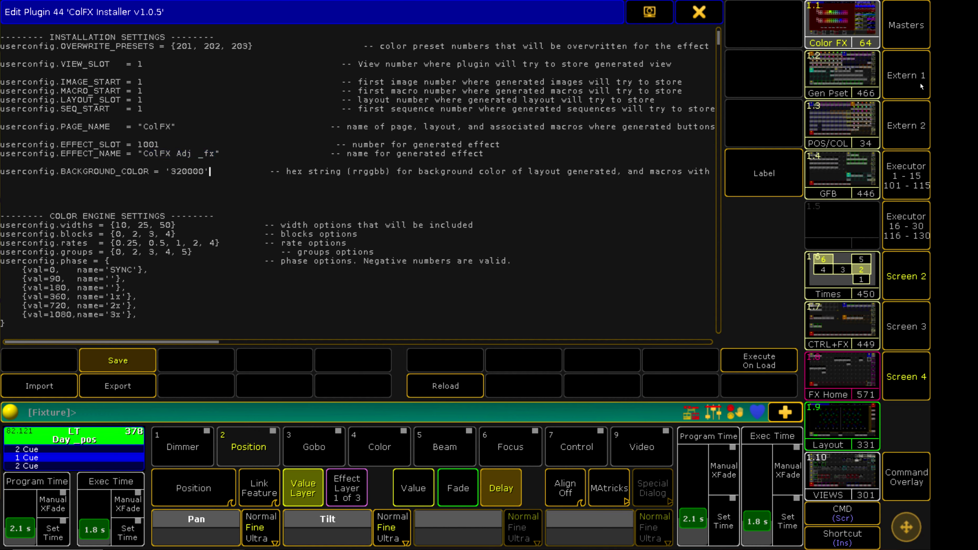
- Leave the plugin editor and set the ColFX layout's background color to black by lowering red to 0%
key(Escape)
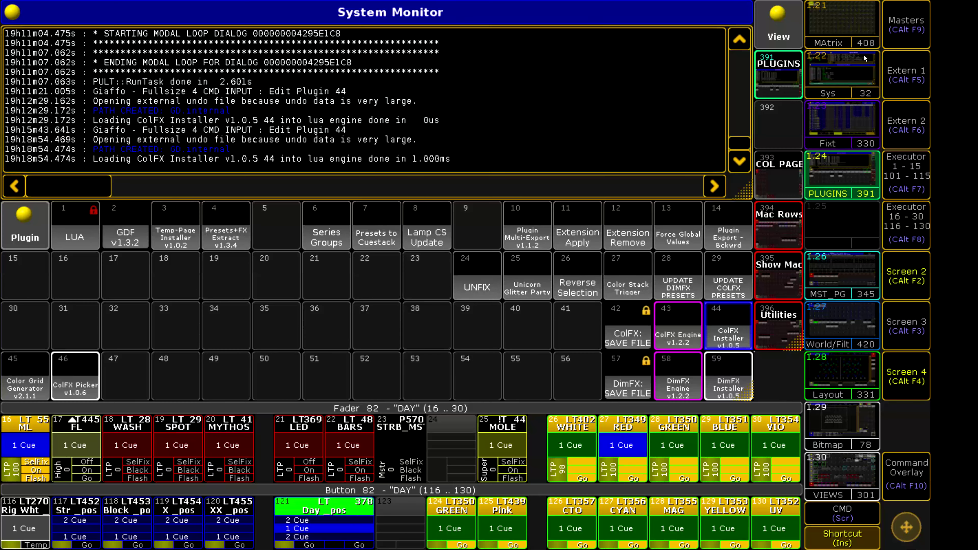
click(911, 271)
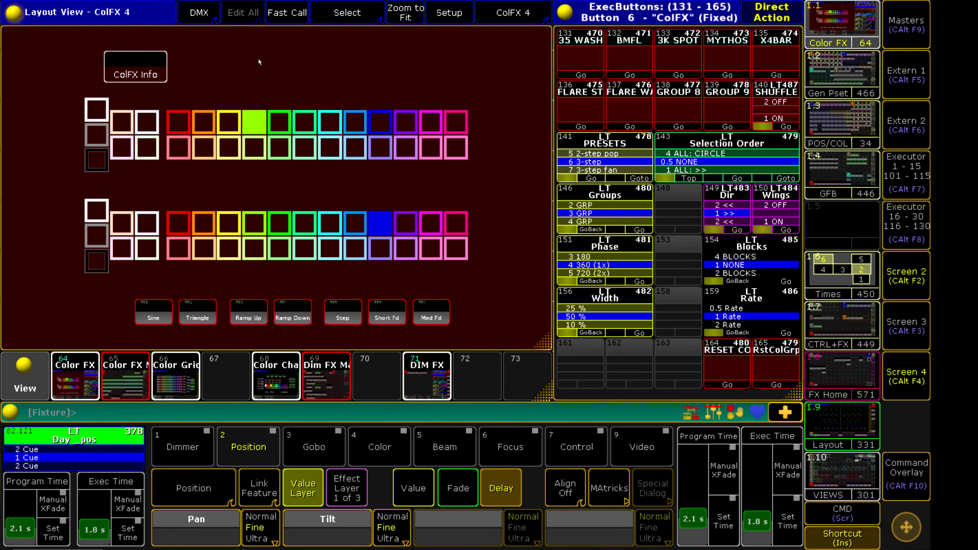
drag(259, 62, 444, 94)
click(18, 19)
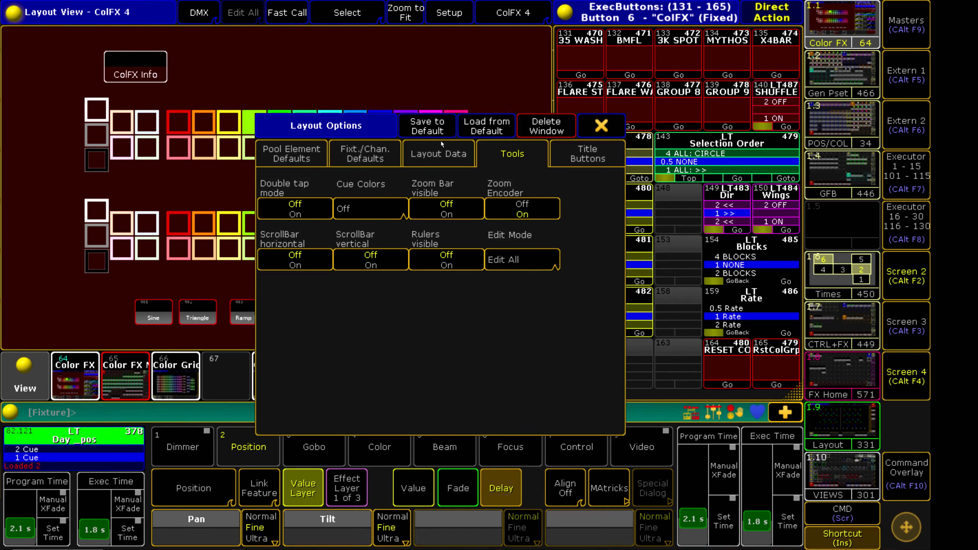
click(438, 153)
click(371, 259)
drag(540, 330, 540, 376)
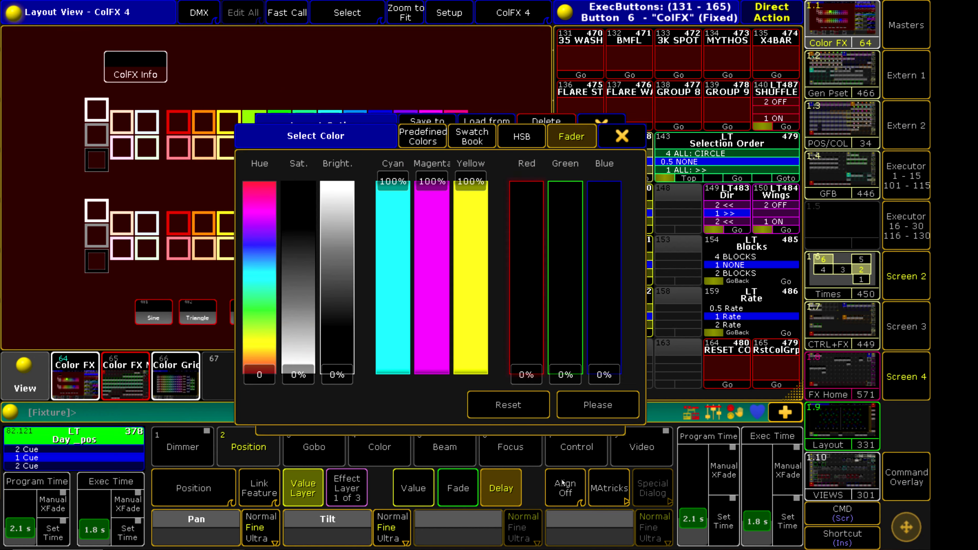
click(618, 404)
click(602, 125)
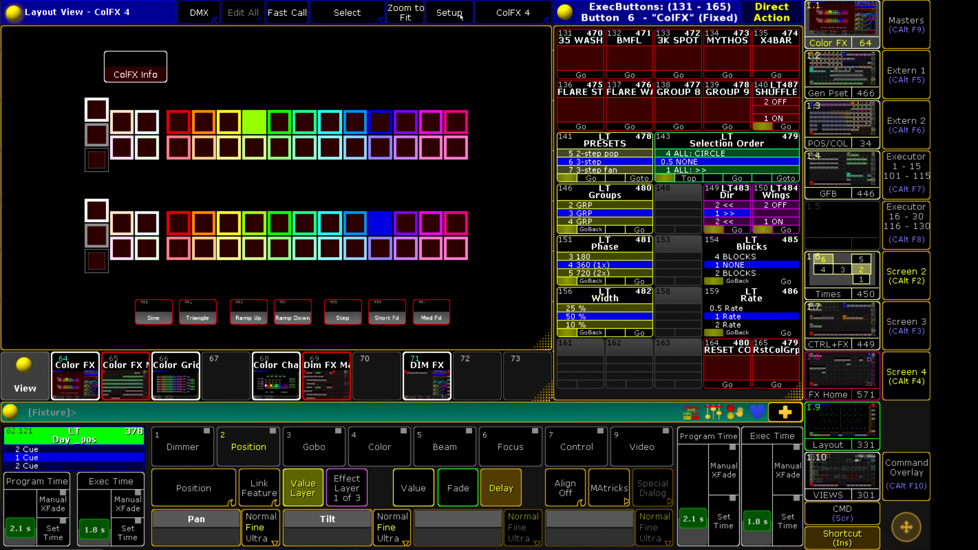
- Set the background color of all the color tiles in the ColFX layout to black in setup mode
drag(517, 298, 518, 298)
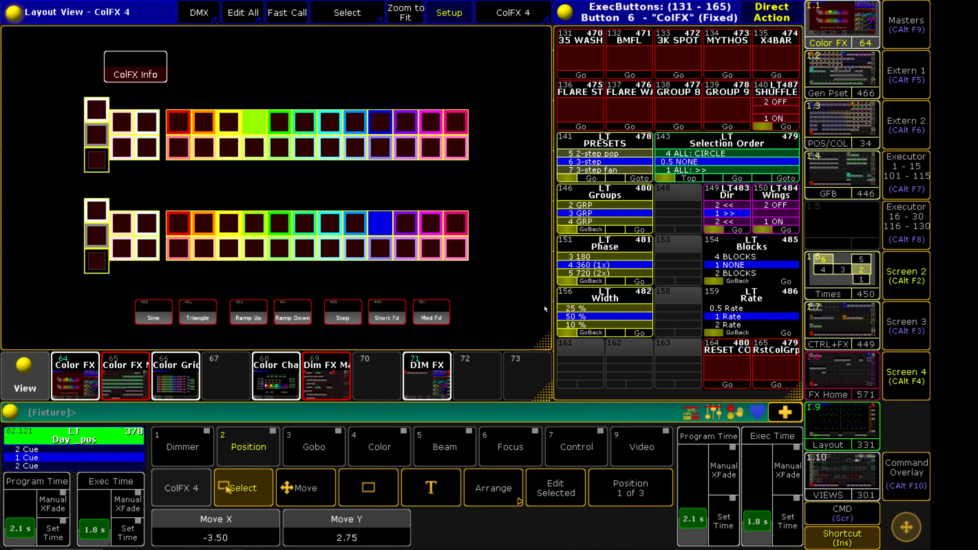
click(642, 495)
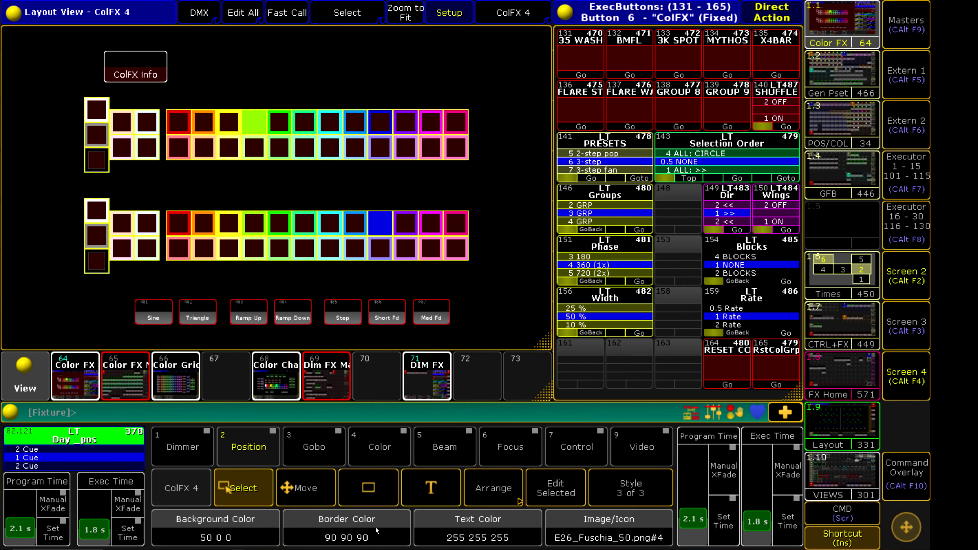
click(180, 532)
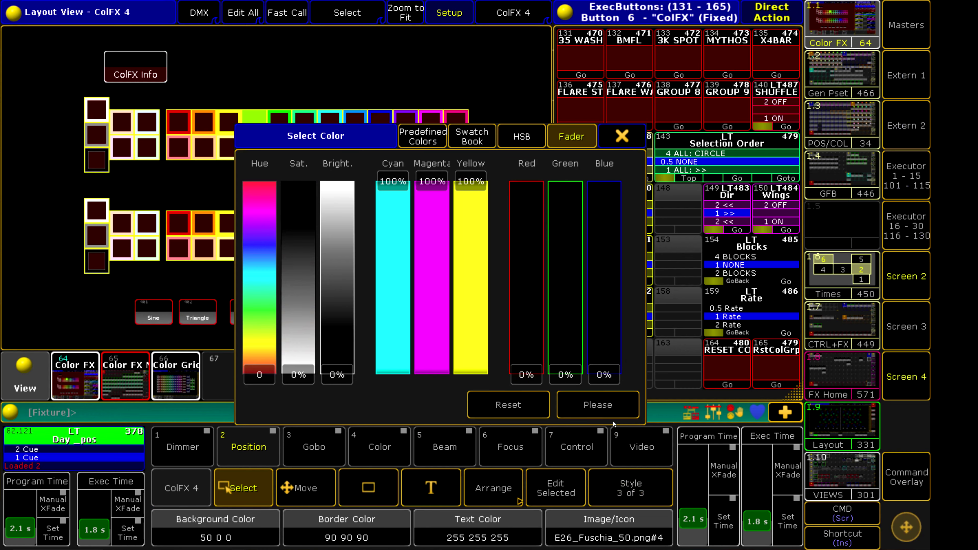
click(597, 405)
click(509, 199)
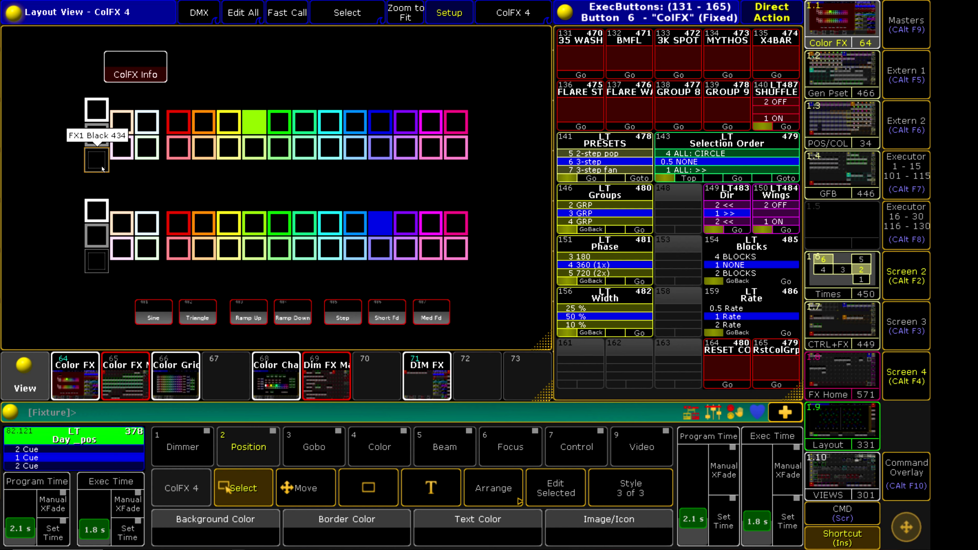
- Reopen plugin 44, ColFX Installer, for editing and go to the BACKGROUND_COLOR entry and the color engine settings
click(911, 381)
right_click(730, 336)
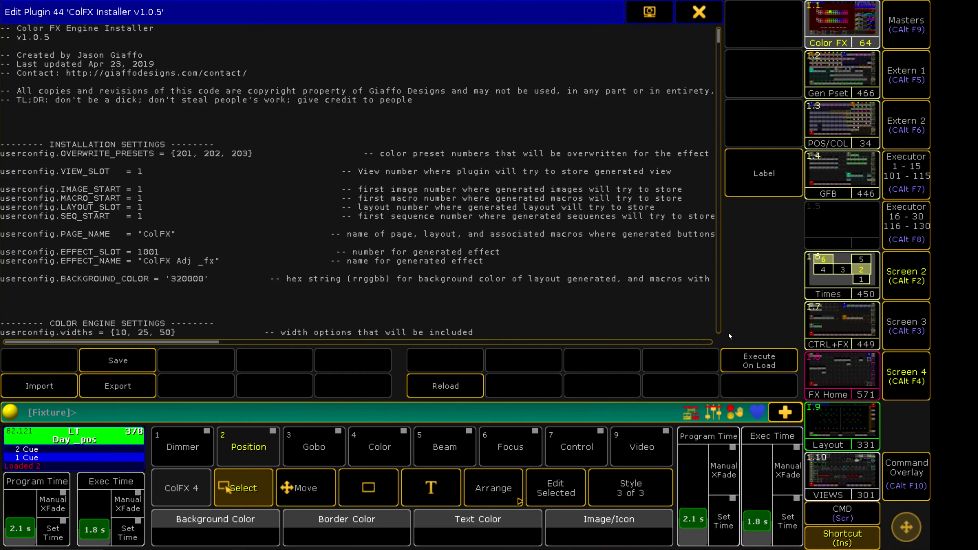
key(Insert)
click(204, 279)
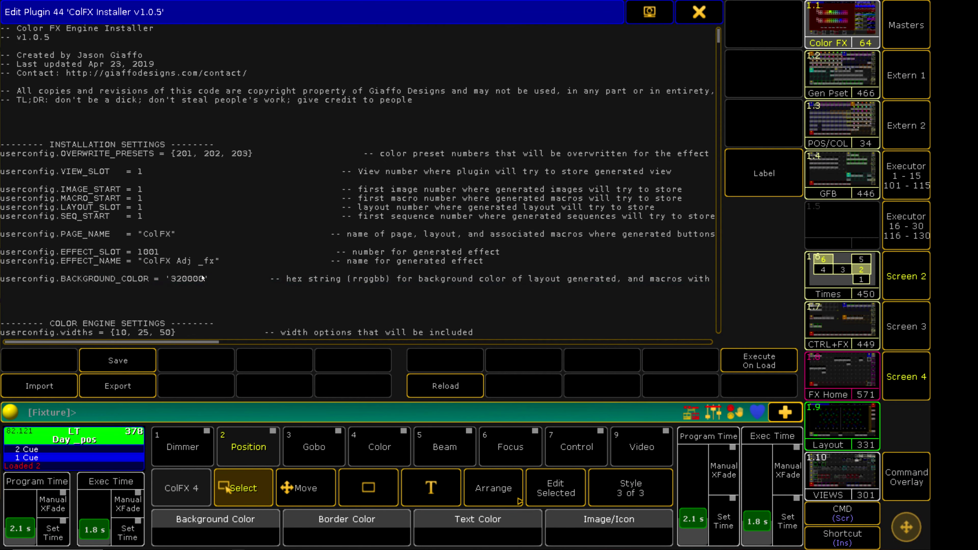
scroll(276, 159, down, 4)
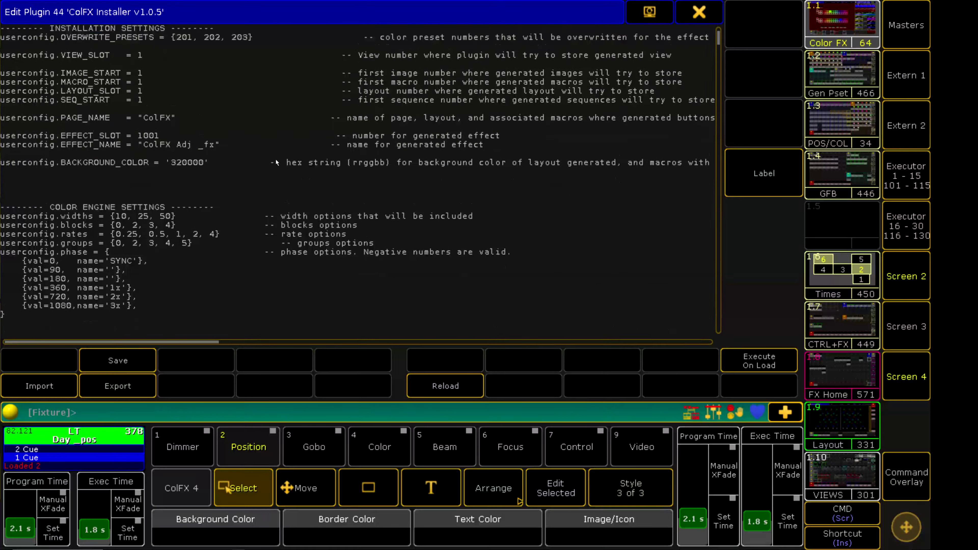
- Add 100 as a fourth width option to the widths list in the color engine settings
scroll(276, 159, down, 4)
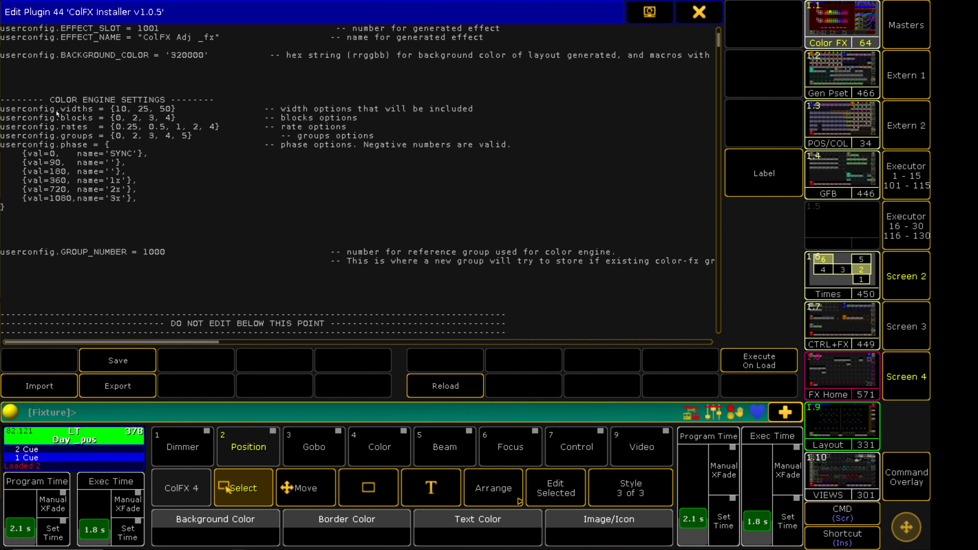
drag(61, 109, 100, 109)
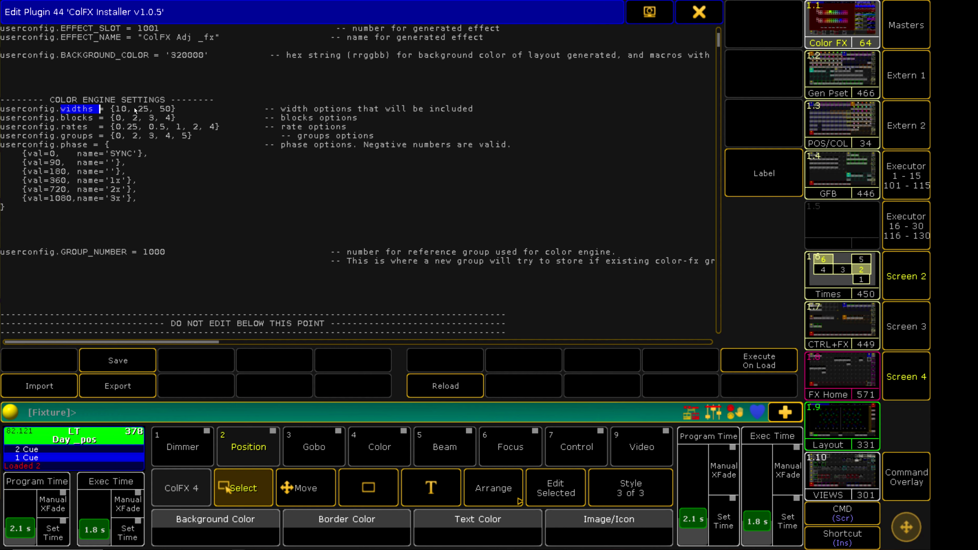
click(173, 109)
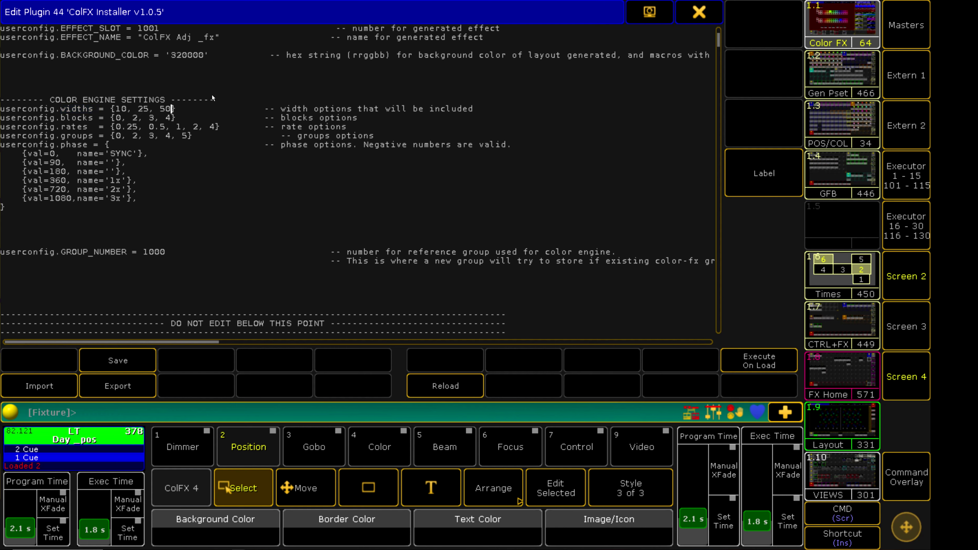
text(, )
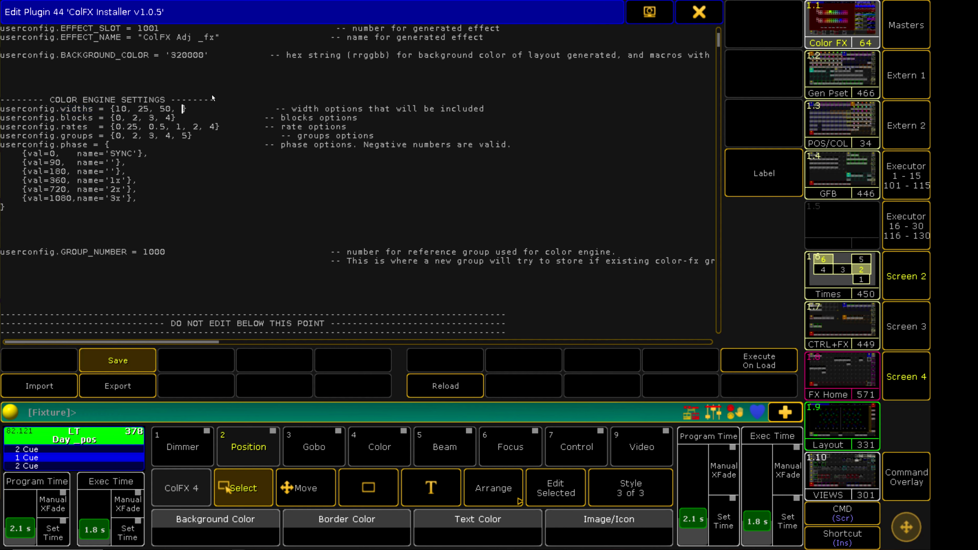
text(100)
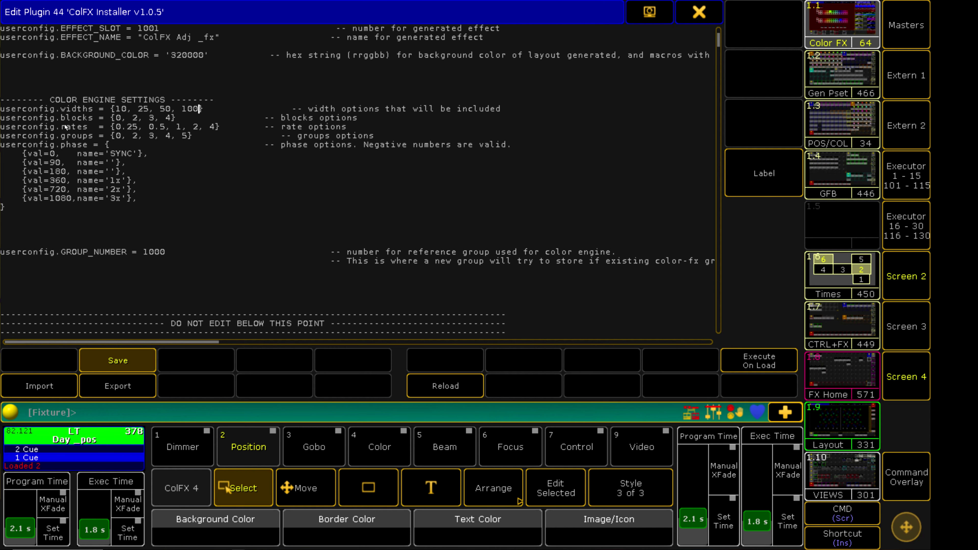
- Duplicate the 360 phase option named '1x' onto a new line directly below it in the phase list
drag(72, 118, 82, 118)
drag(45, 181, 67, 182)
click(67, 181)
click(139, 182)
key(shift+Home)
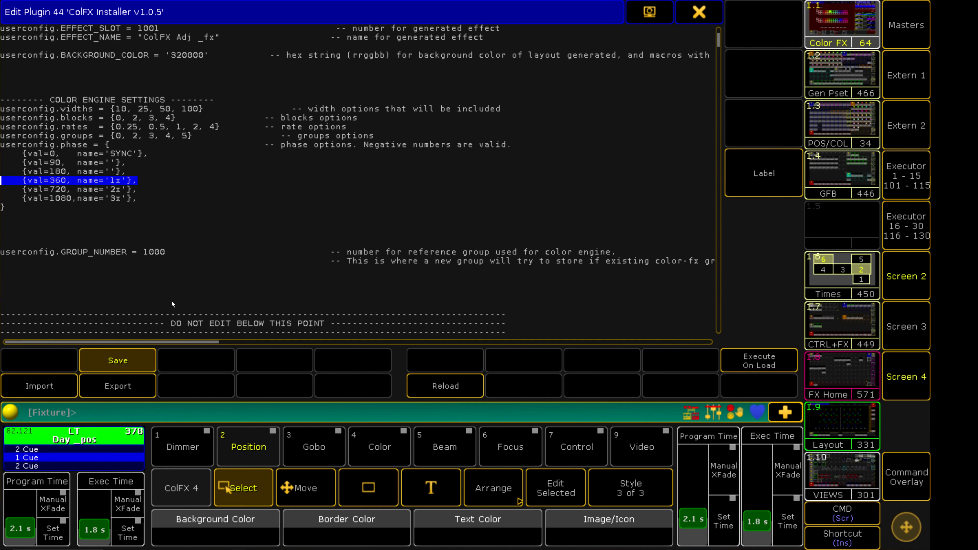
key(ctrl+c)
key(End)
key(Return)
key(ctrl+v)
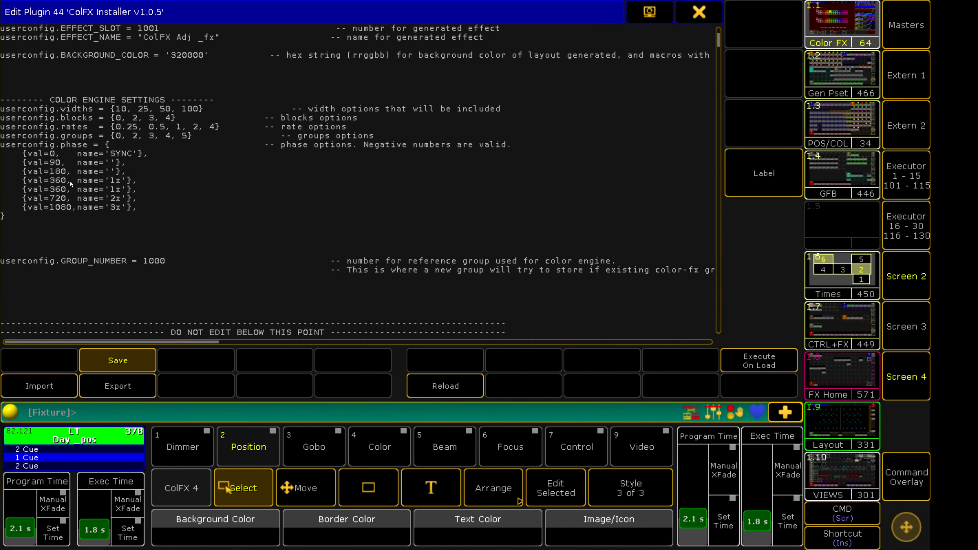
- Change the duplicated phase option to value -360 with the name '-1x'
text(-)
click(120, 190)
text(-)
- Examine the first three phase entries and the GROUP_NUMBER entry for the color engine's reference group
click(110, 172)
drag(39, 154, 103, 170)
click(103, 170)
click(109, 154)
click(3, 262)
key(Right)
double_click(164, 261)
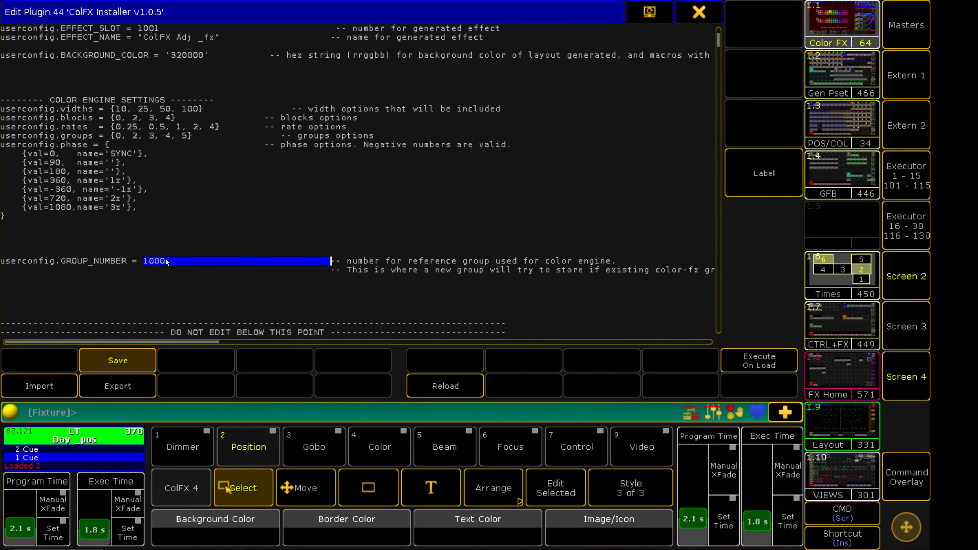